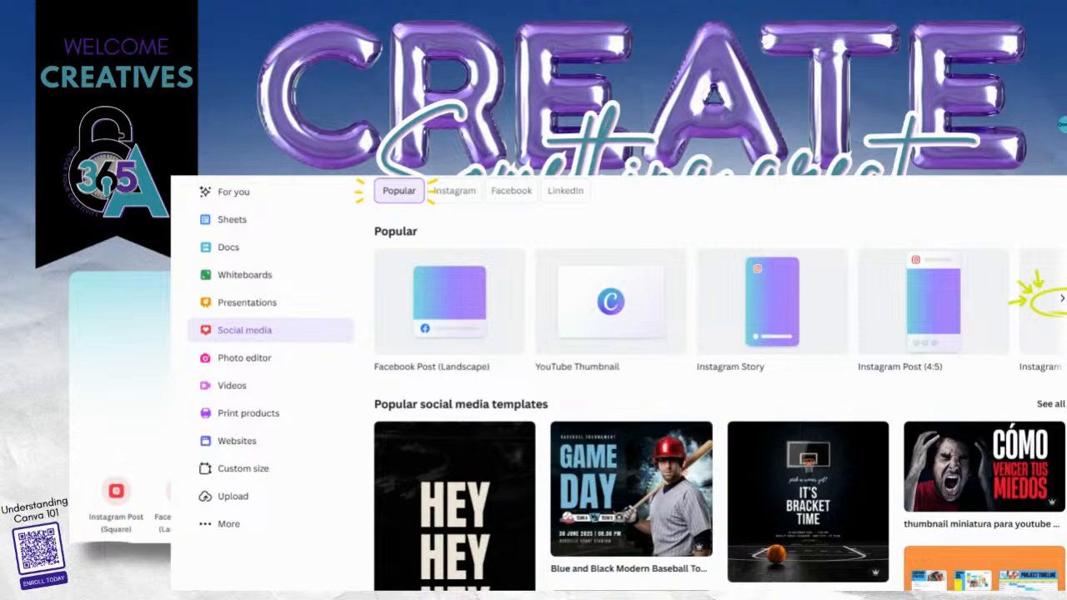
left_click(454, 190)
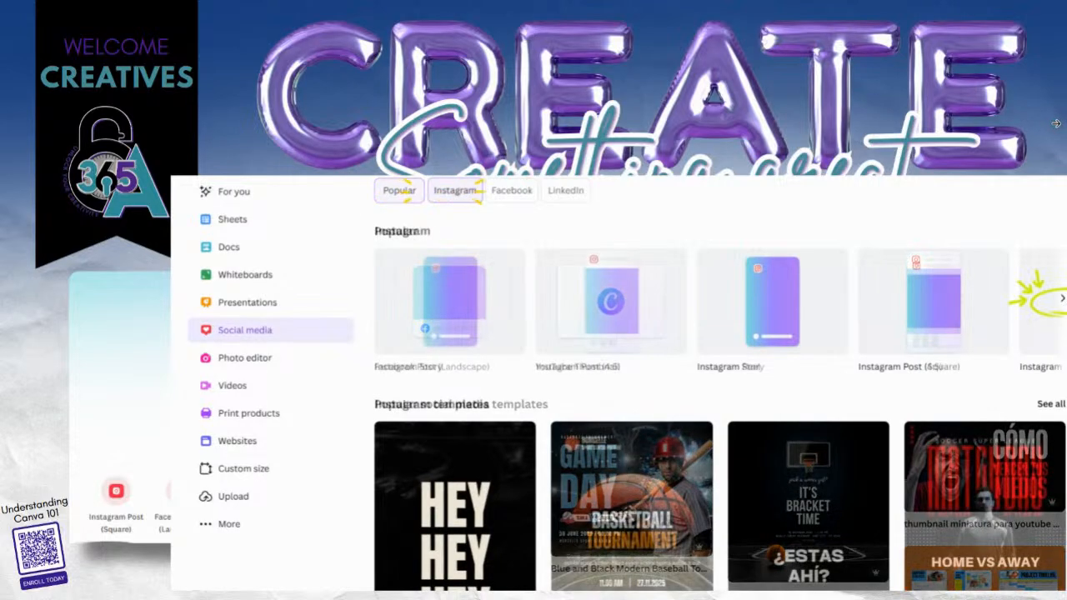
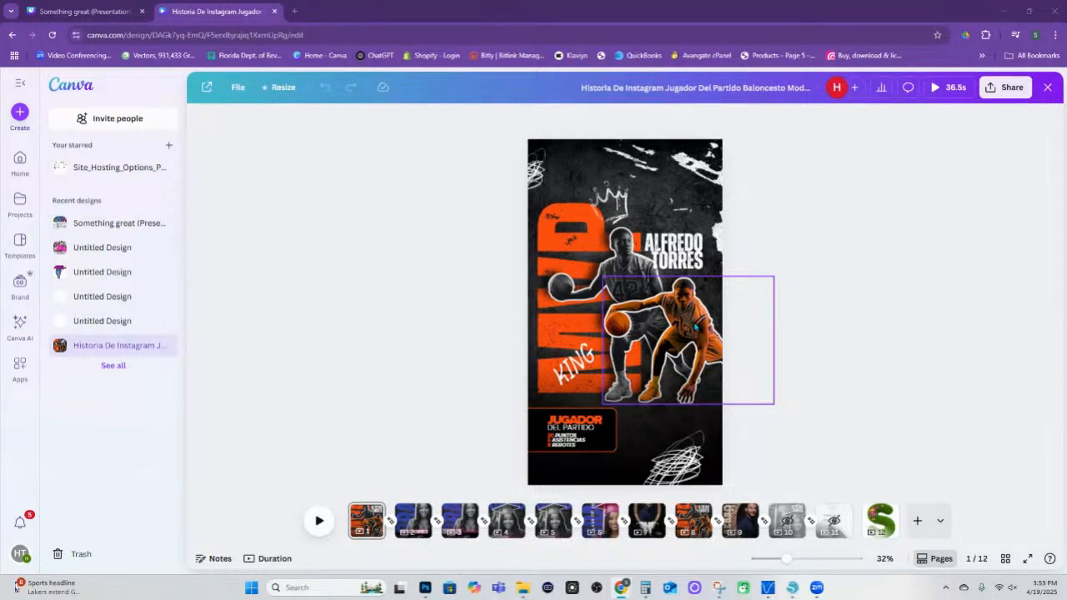
Compare the original basketball story template on page 1 with the graduation versions on pages 2 and 3
left_click(416, 521)
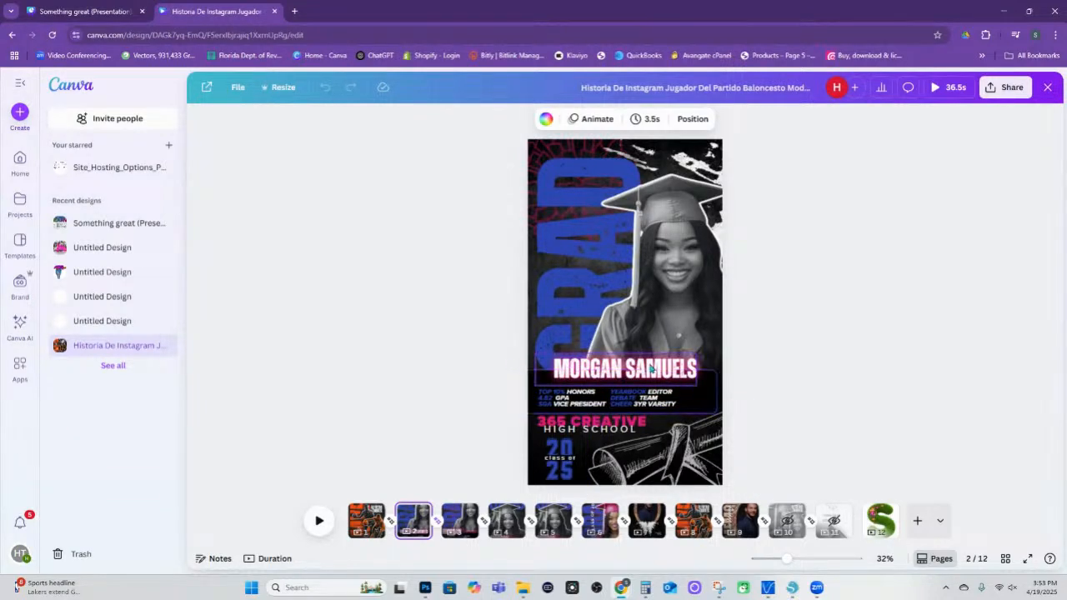
left_click(370, 521)
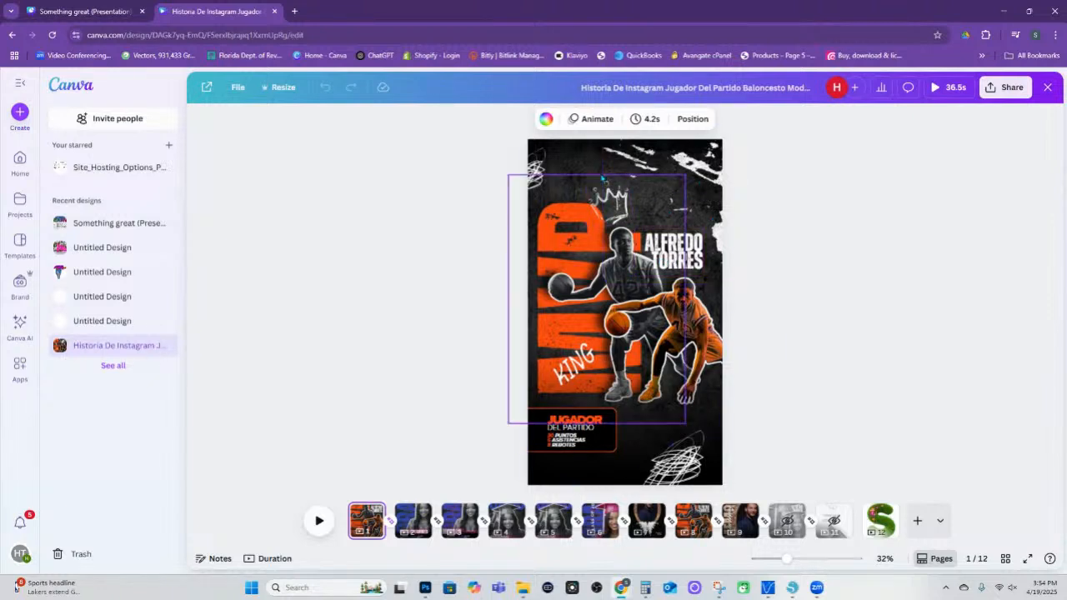
left_click(412, 518)
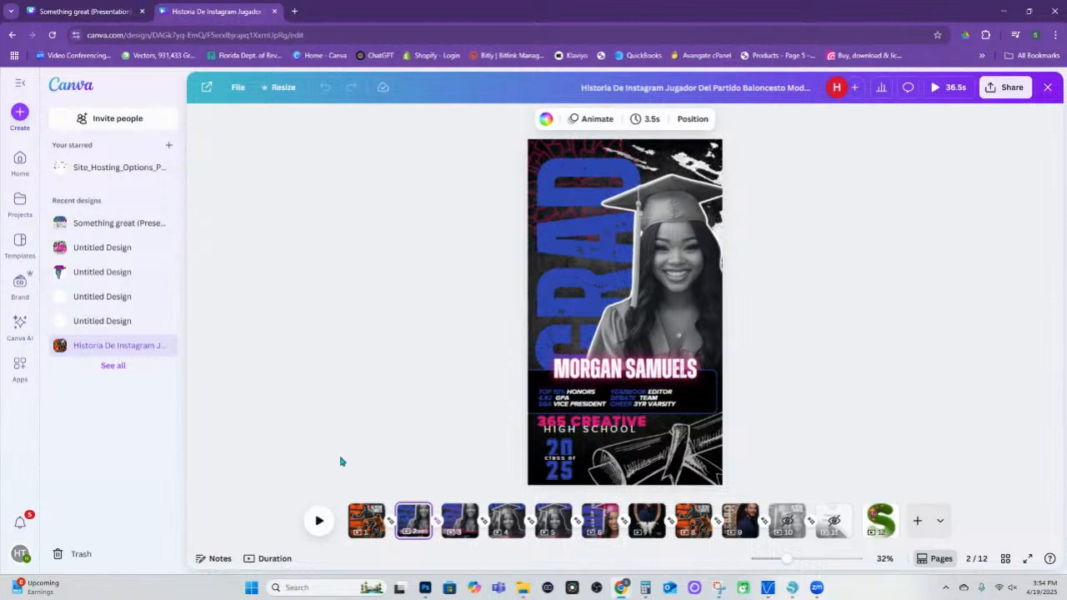
left_click(360, 526)
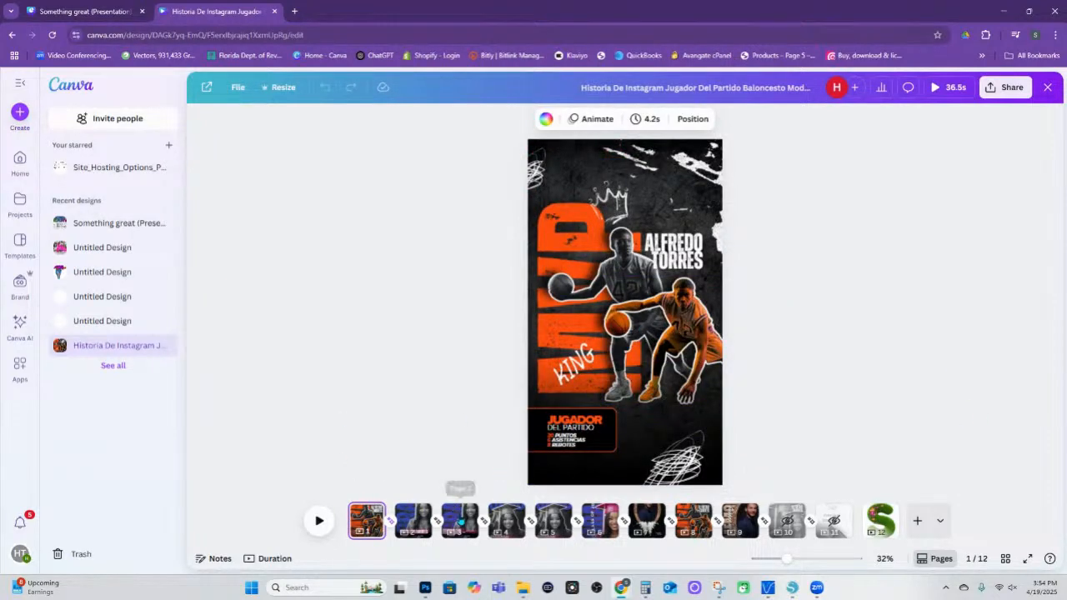
right_click(461, 520)
left_click(872, 272)
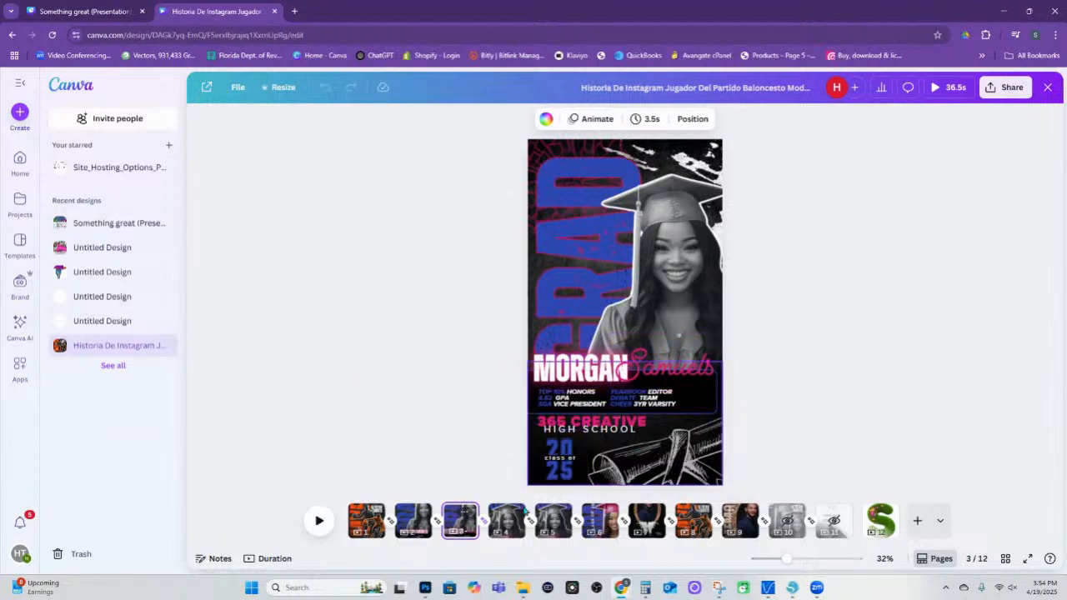
Compare the centred "CLASS OF 2025" graduation layout on page 4 with the basketball template on page 1
left_click(514, 525)
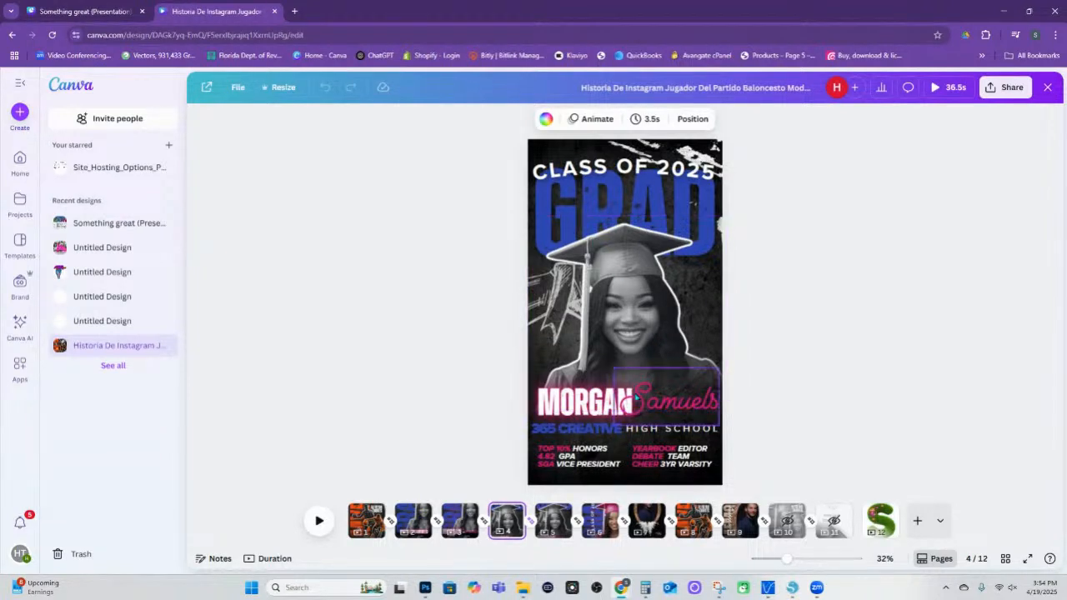
left_click(371, 525)
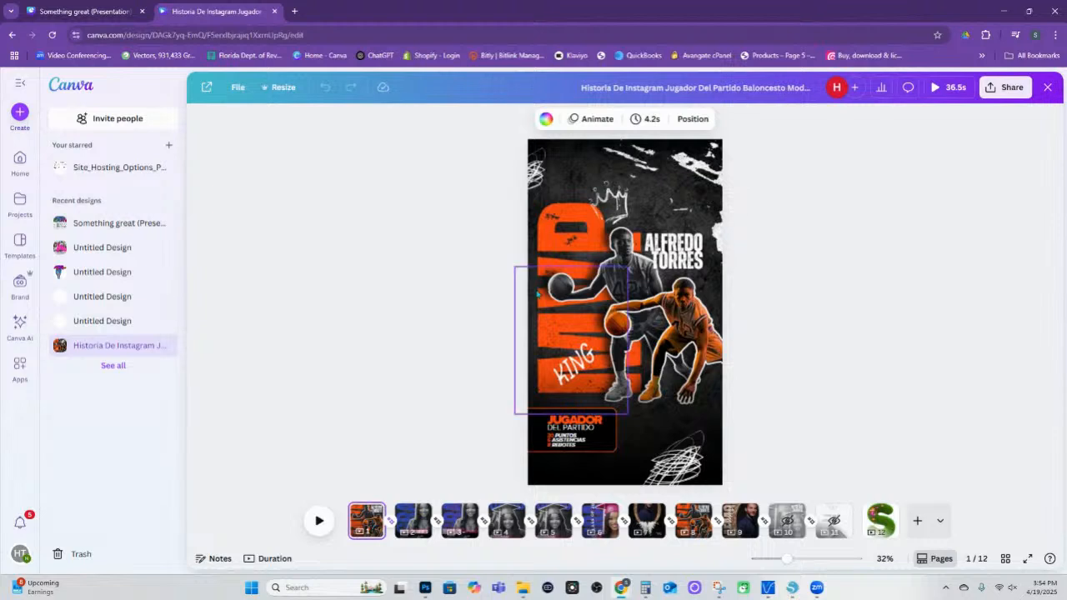
left_click(507, 523)
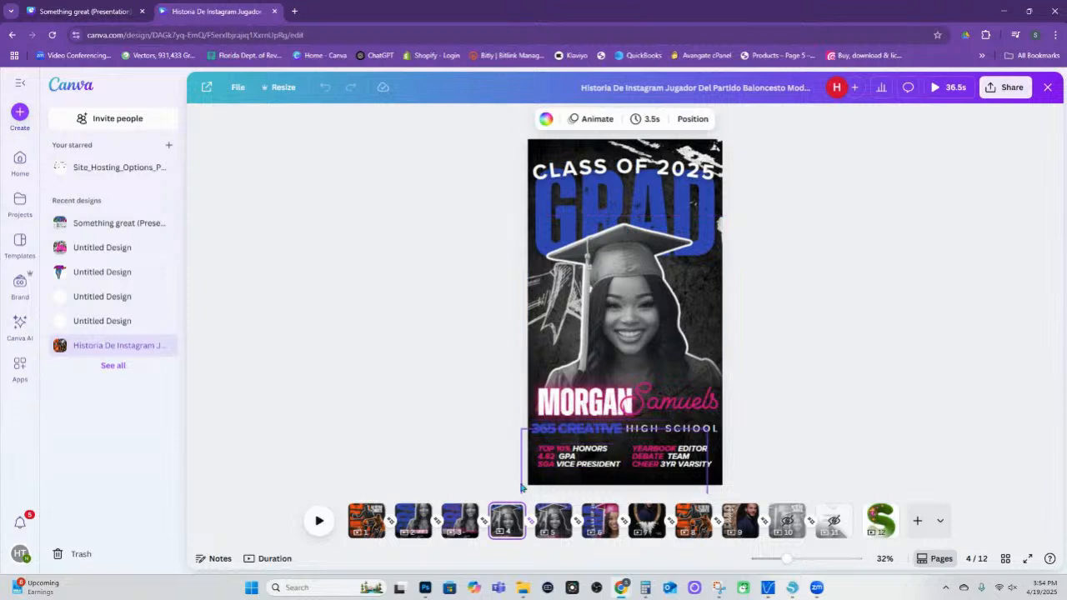
right_click(372, 522)
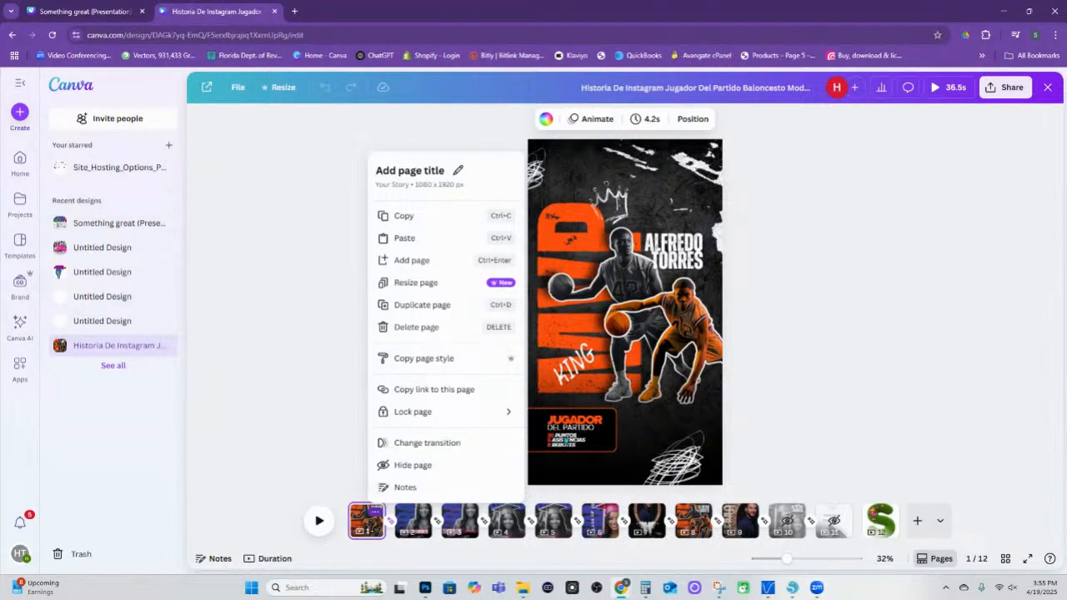
left_click(506, 525)
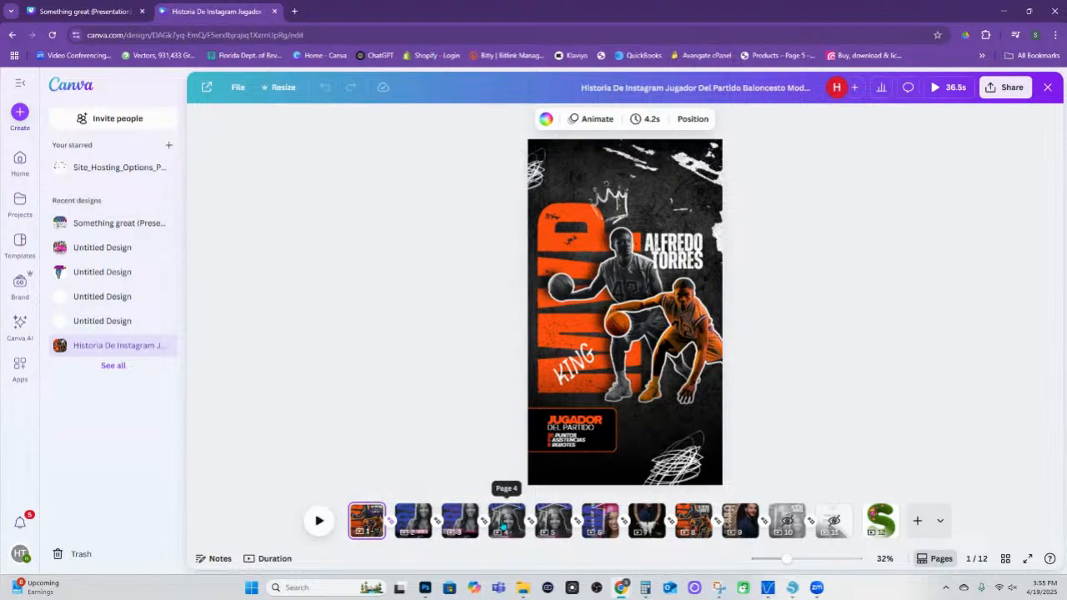
right_click(507, 522)
left_click(810, 378)
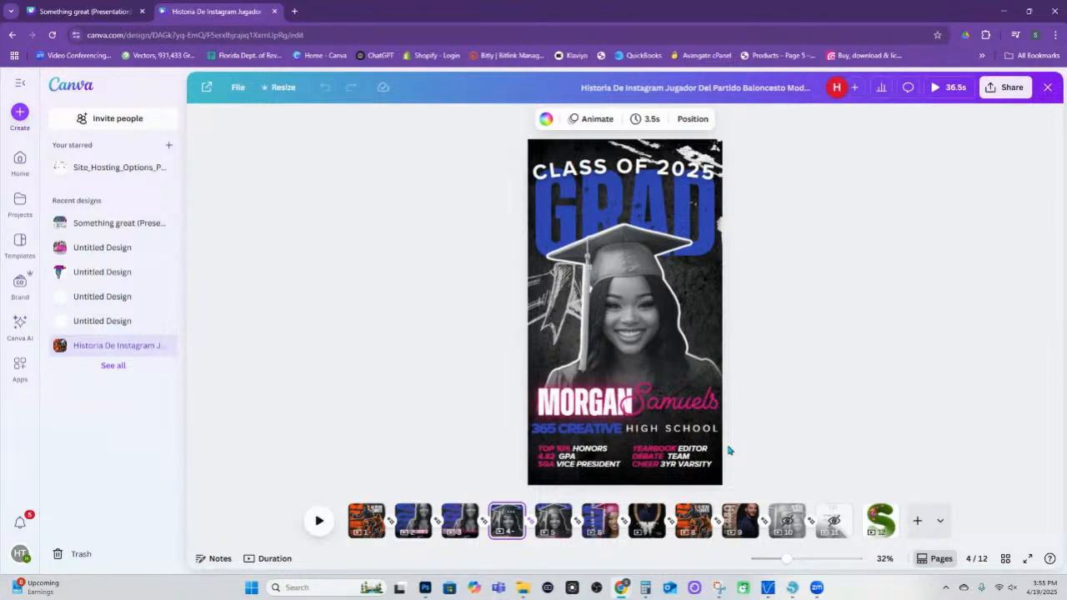
Compare the "CLASS OF 2025" and "GRAD" text styling on pages 4 and 5, and view the graduation variant on page 6
left_click(555, 521)
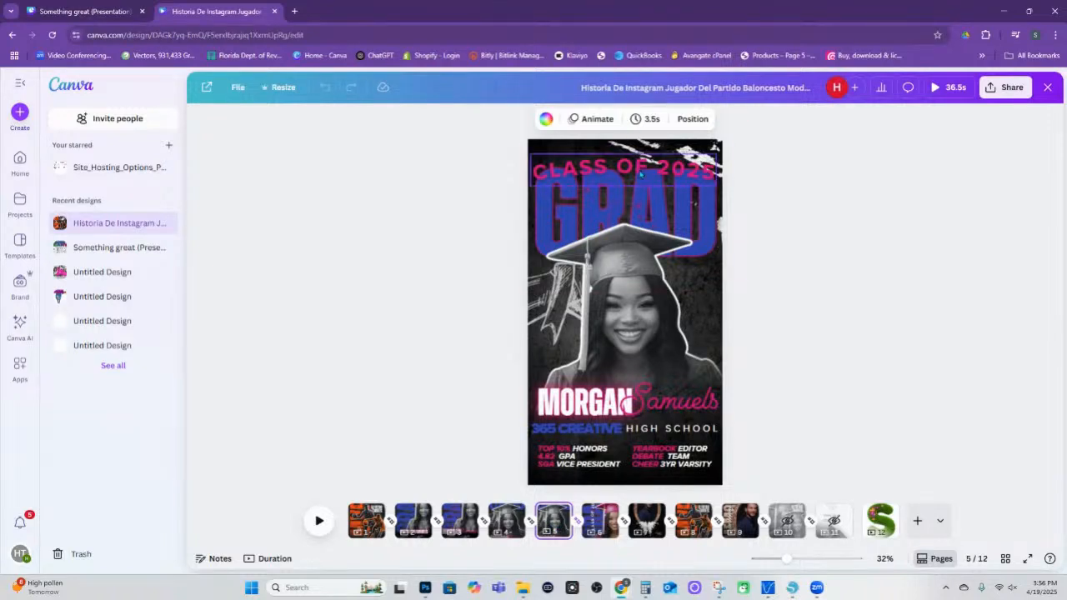
right_click(494, 522)
left_click(864, 341)
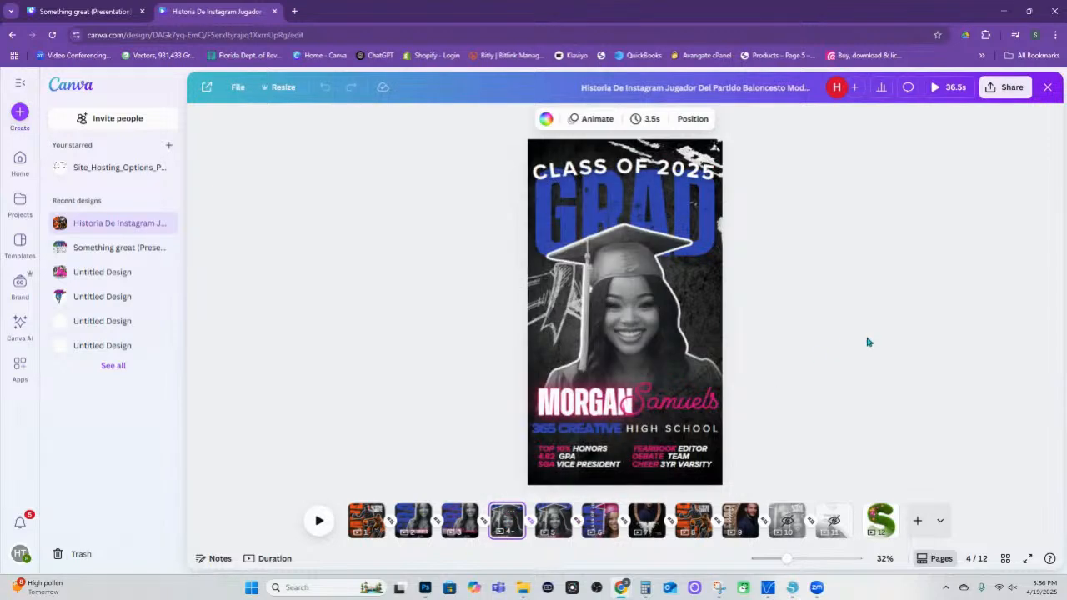
left_click(563, 523)
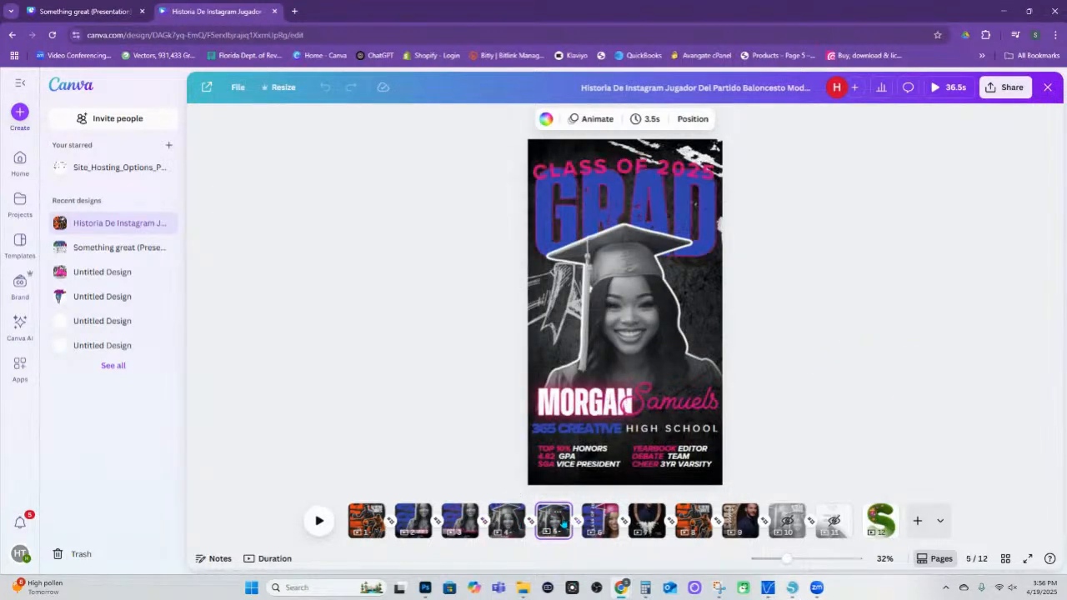
right_click(506, 521)
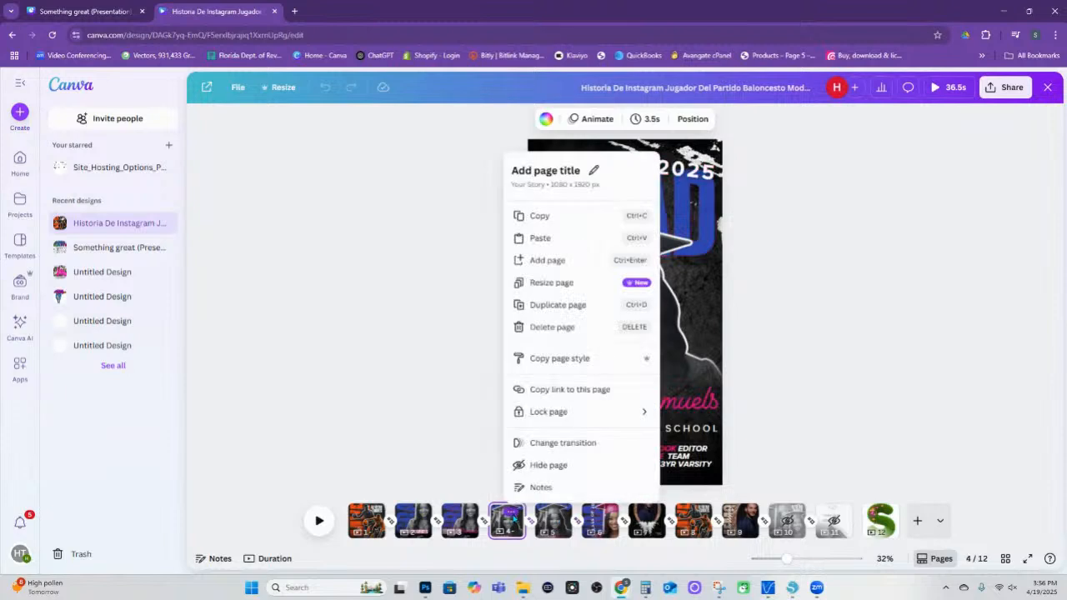
left_click(885, 331)
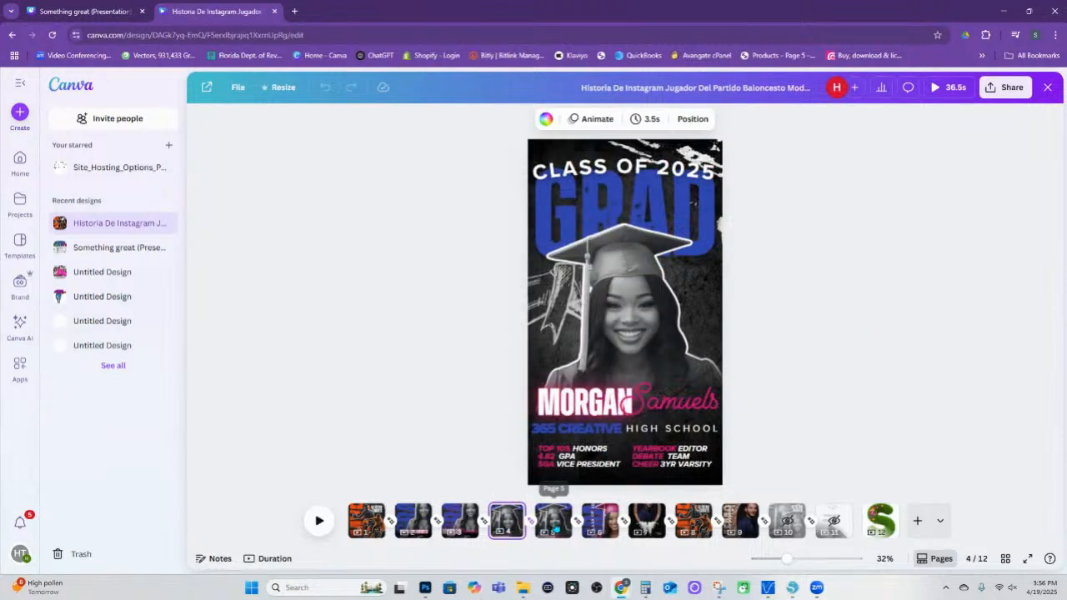
left_click(555, 523)
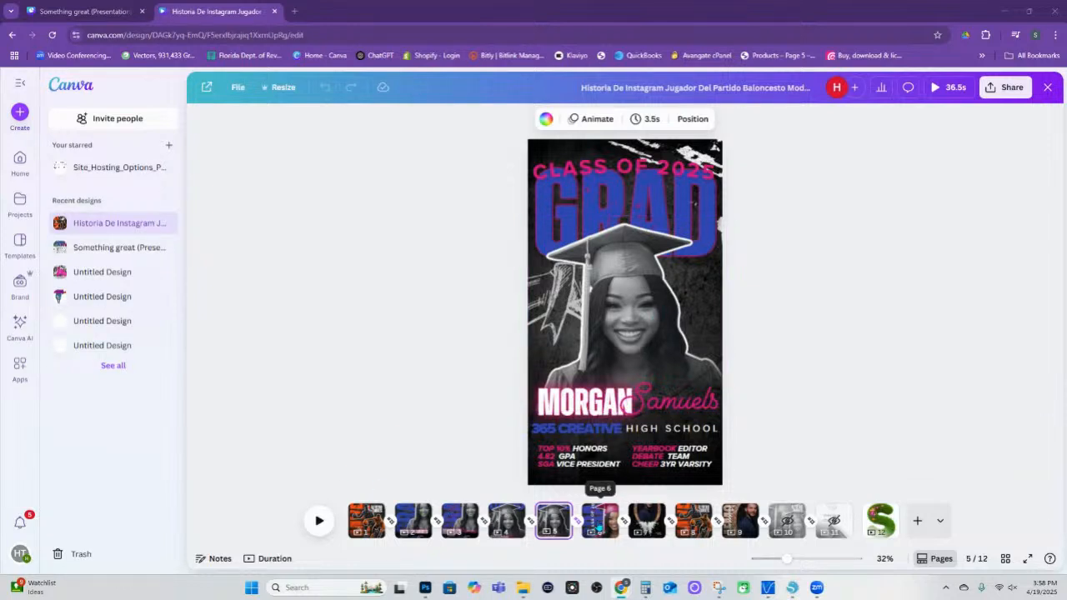
left_click(597, 526)
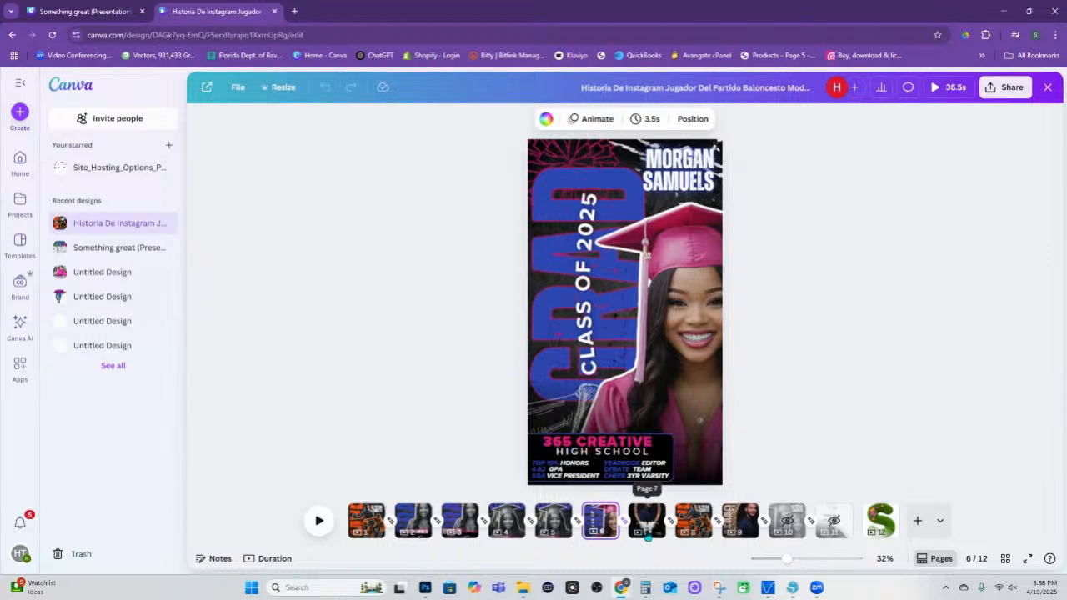
Copy the "Rest In Peace" text from the memorial on page 7 and paste it onto the memorial design on page 9
left_click(648, 525)
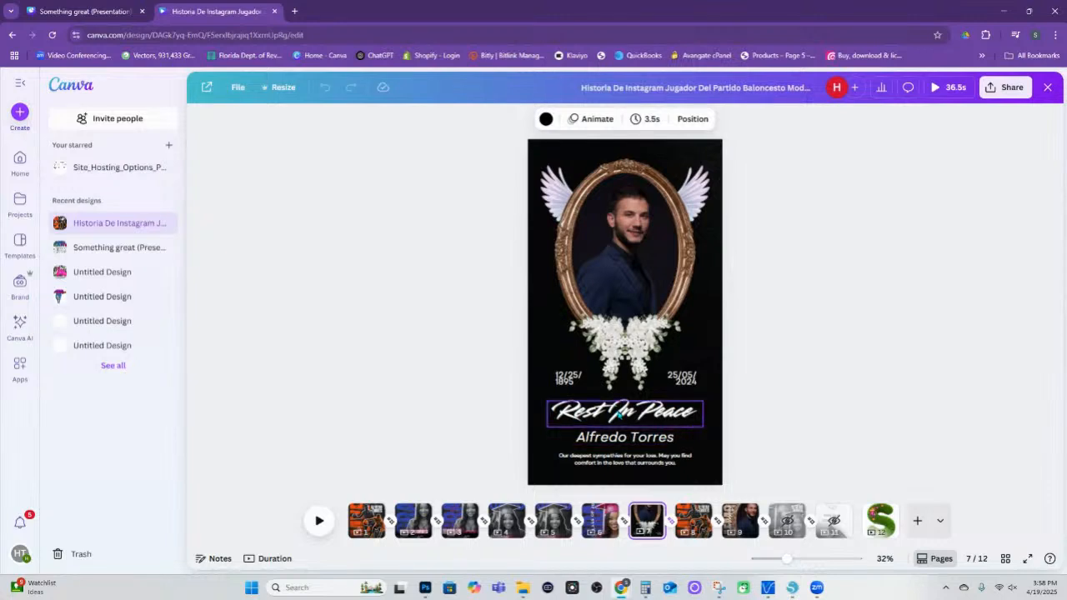
left_click(618, 414)
right_click(604, 415)
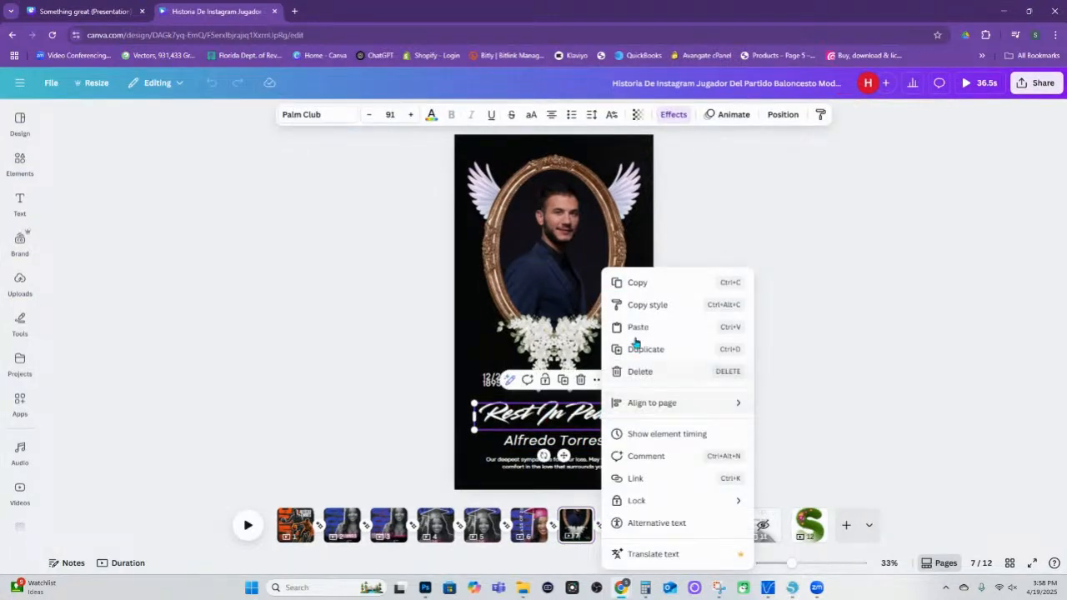
left_click(642, 282)
left_click(669, 525)
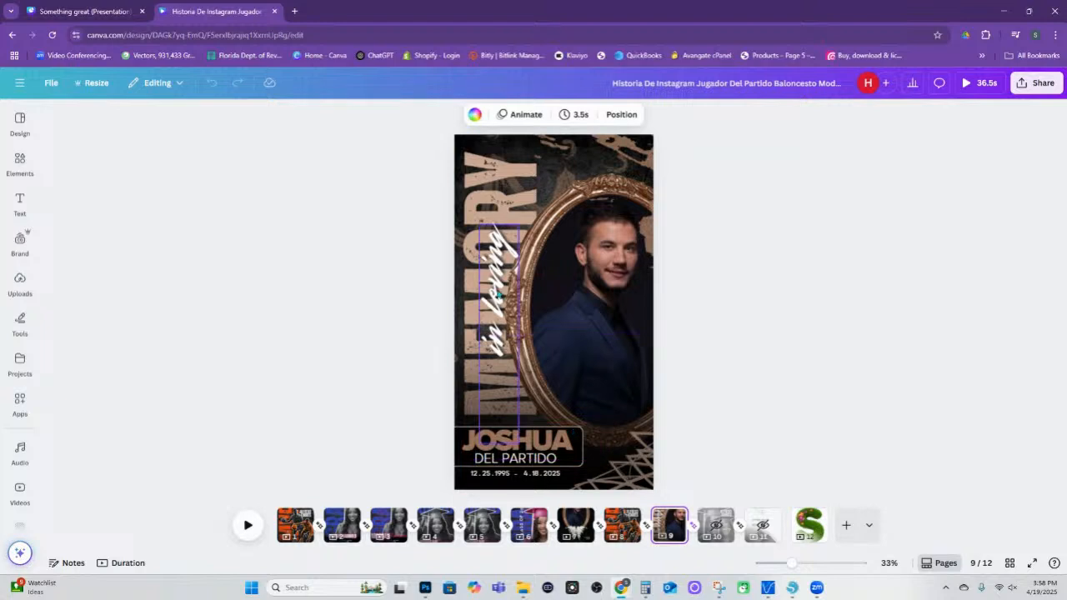
key("ctrl+v")
right_click(538, 391)
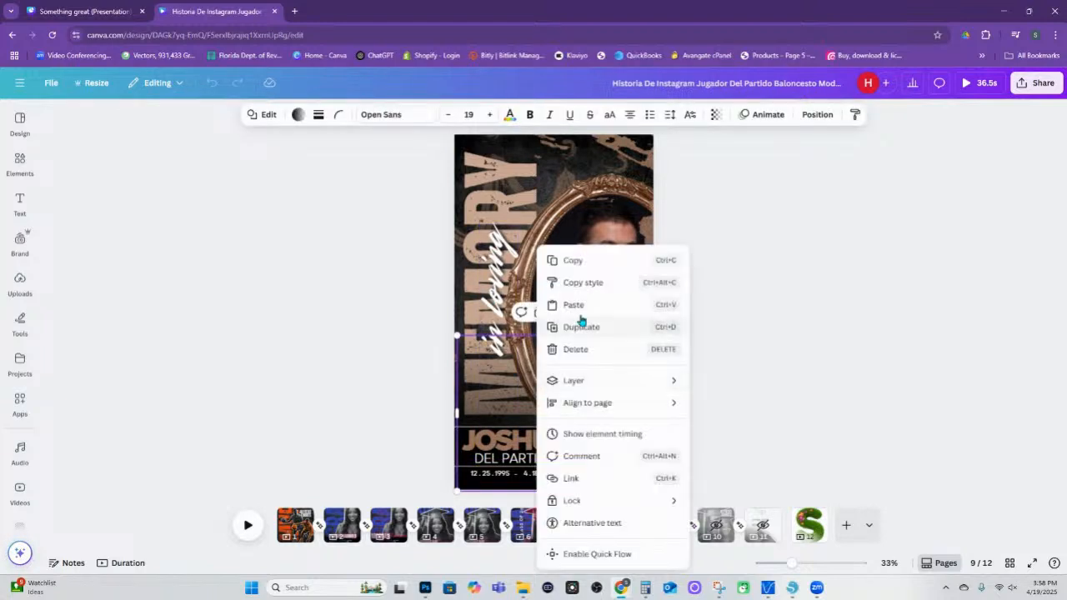
left_click(575, 305)
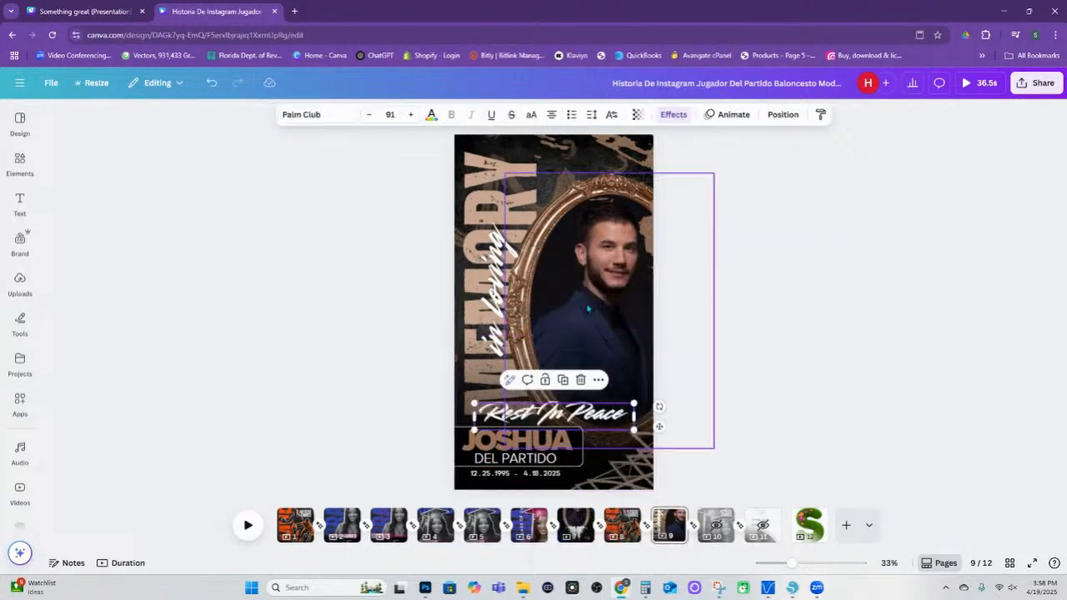
Check the fonts of "in loving" and "Rest In Peace" on page 9, and inspect the oval frame on page 7
left_click(492, 315)
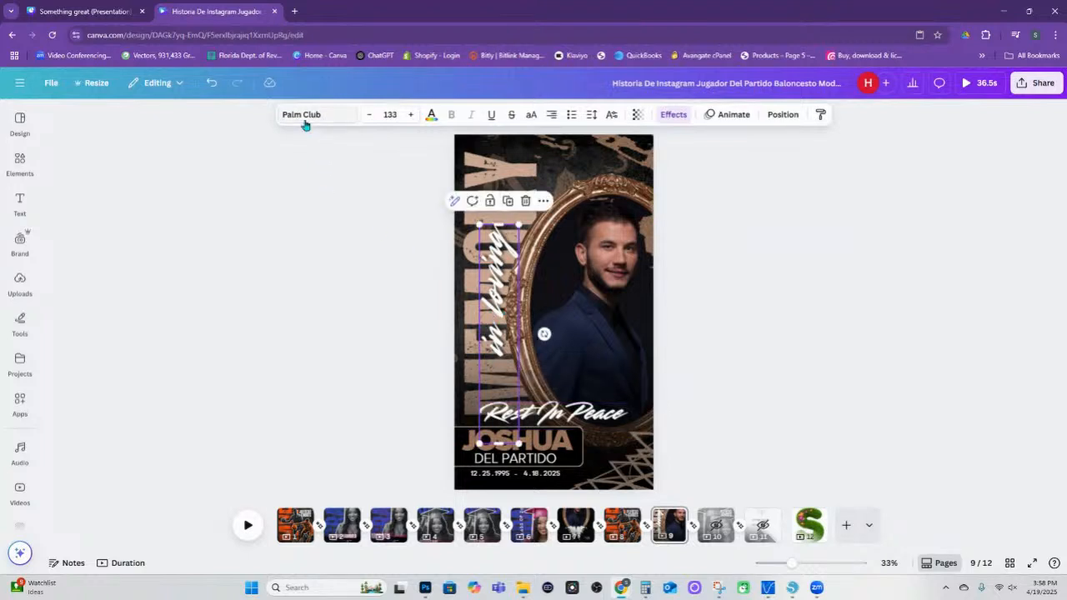
left_click(583, 423)
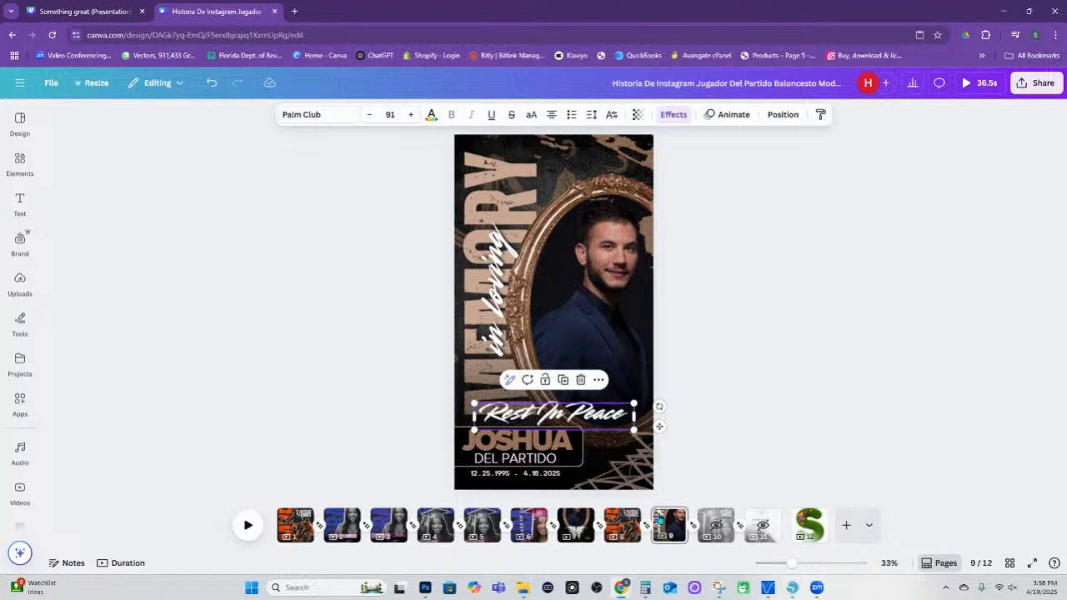
left_click(574, 525)
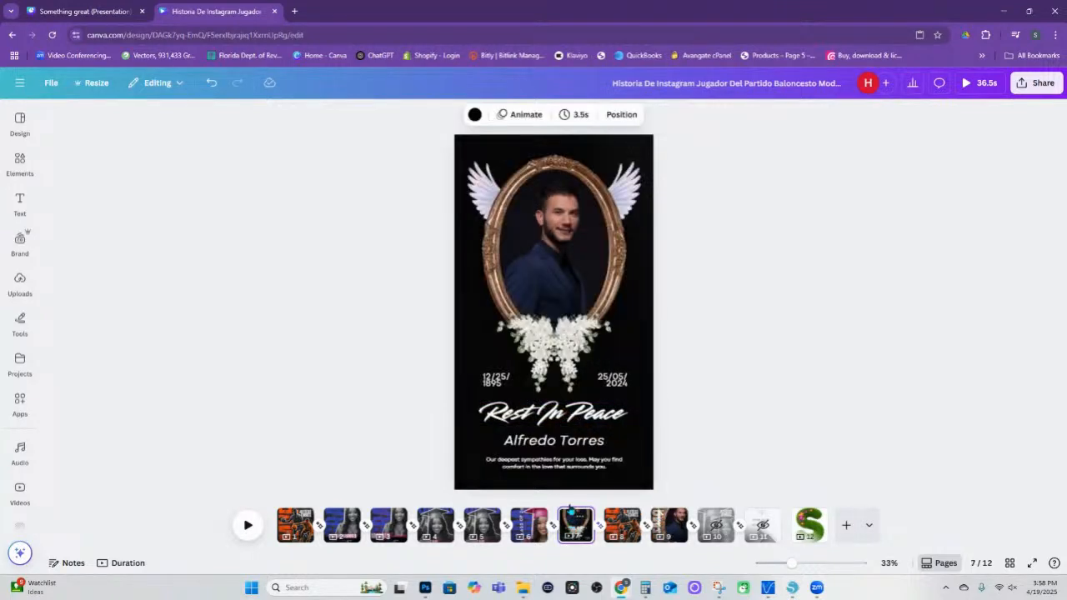
left_click(598, 193)
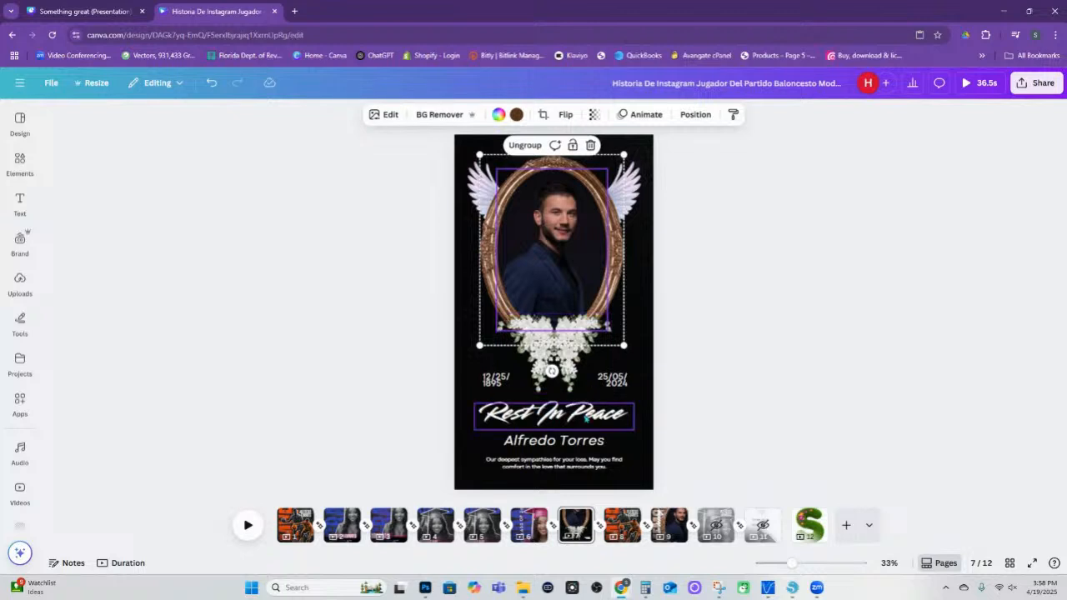
Compare the basketball template on page 8 with the memorial design on page 9
left_click(624, 525)
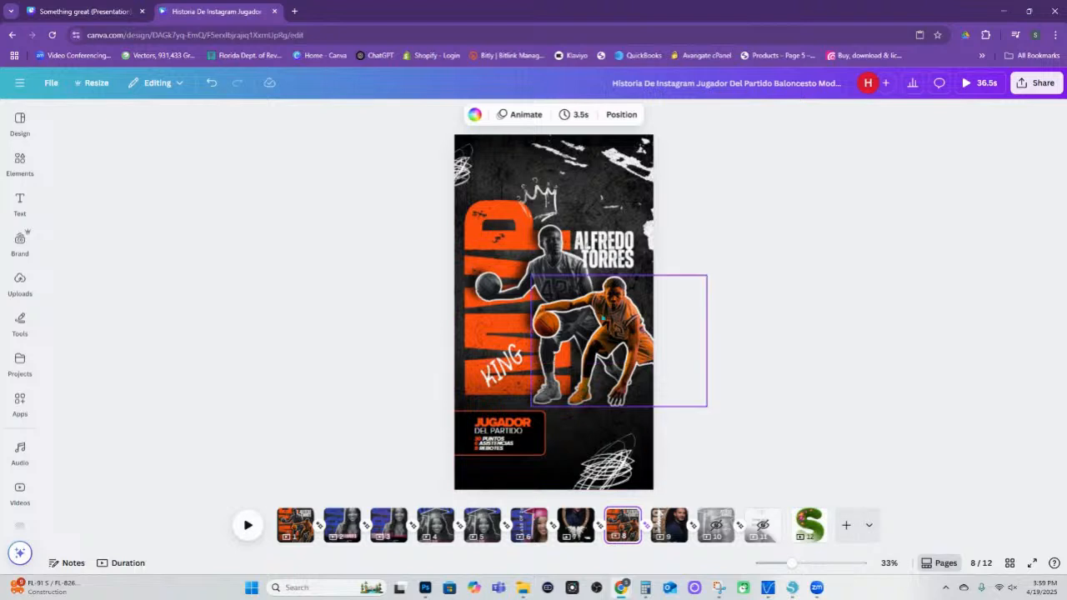
left_click(668, 533)
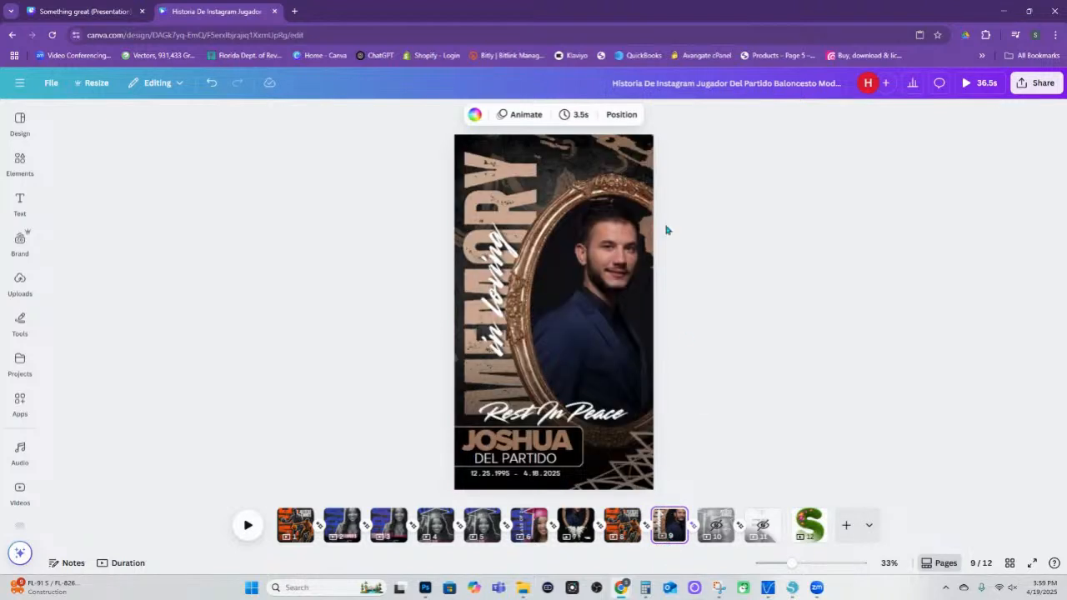
left_click(631, 515)
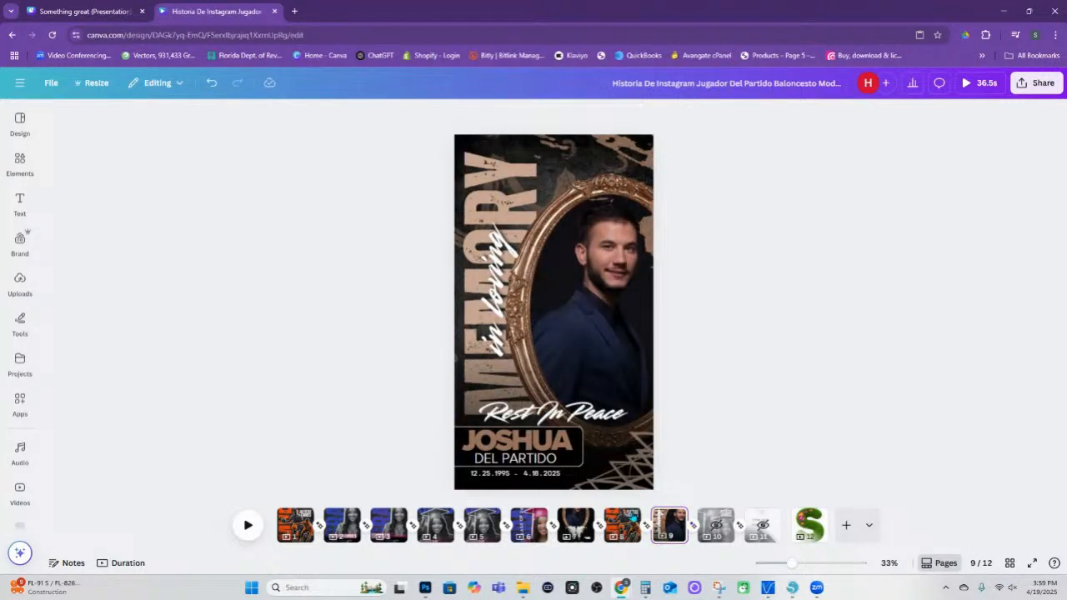
left_click(644, 219)
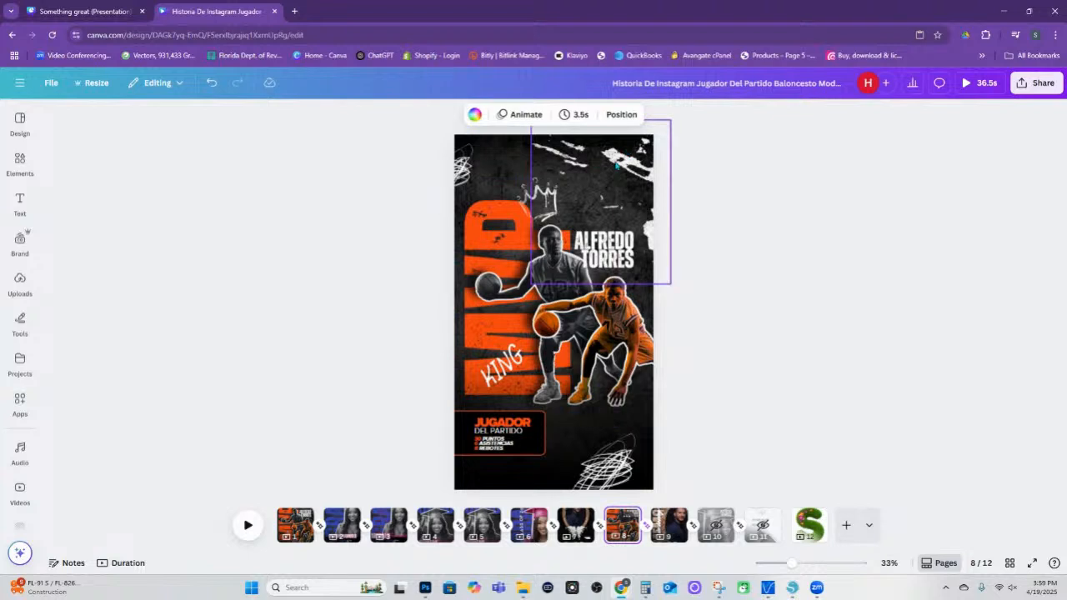
left_click(674, 517)
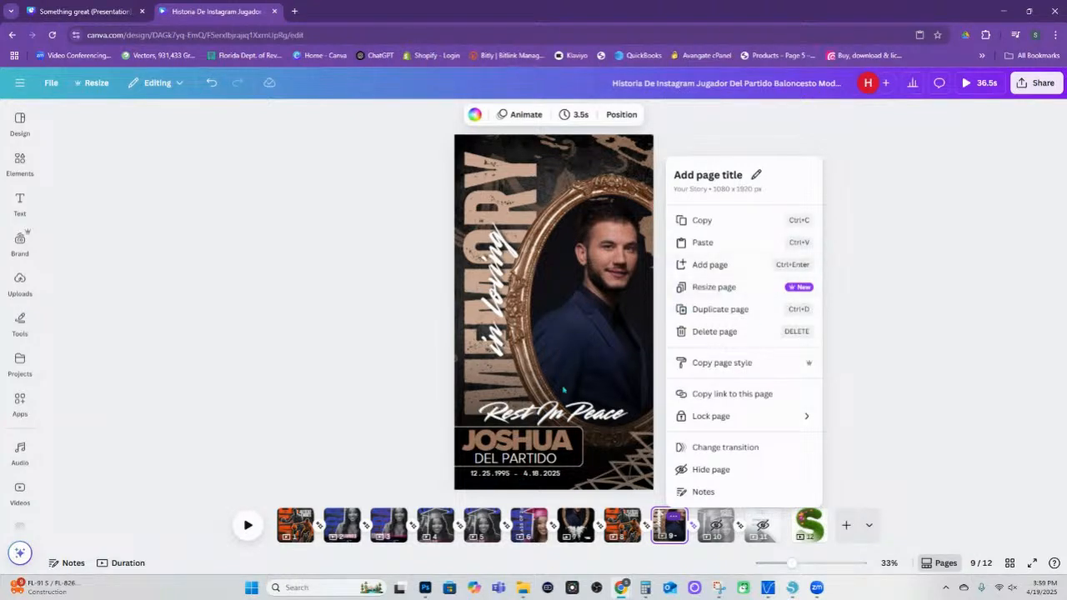
left_click(612, 525)
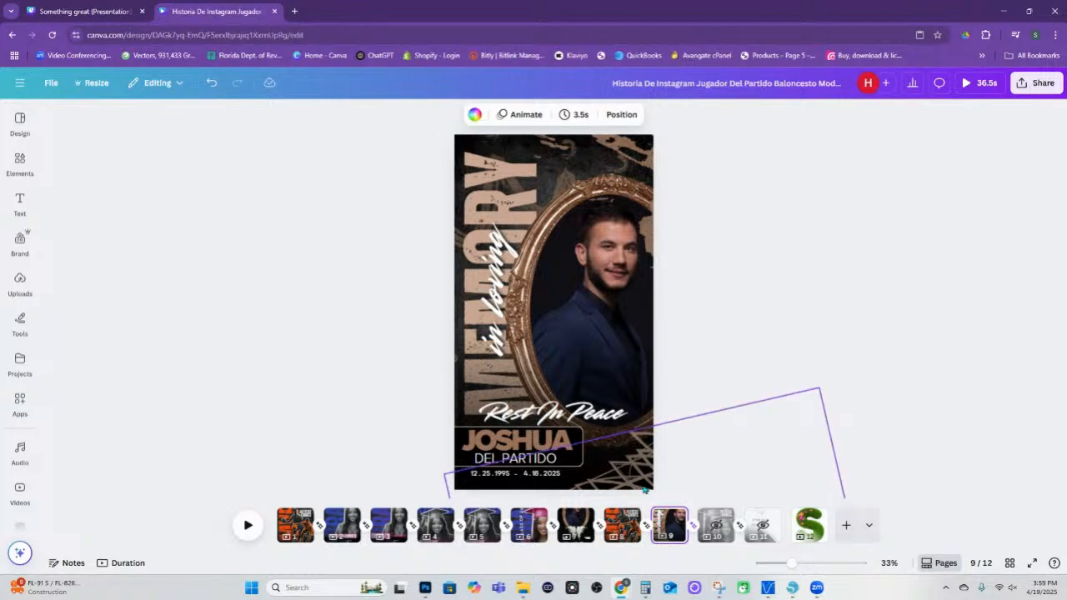
Delete the "Rest In Peace" text from the memorial design on page 9, and preview the pages in full-screen playback
left_click(621, 413)
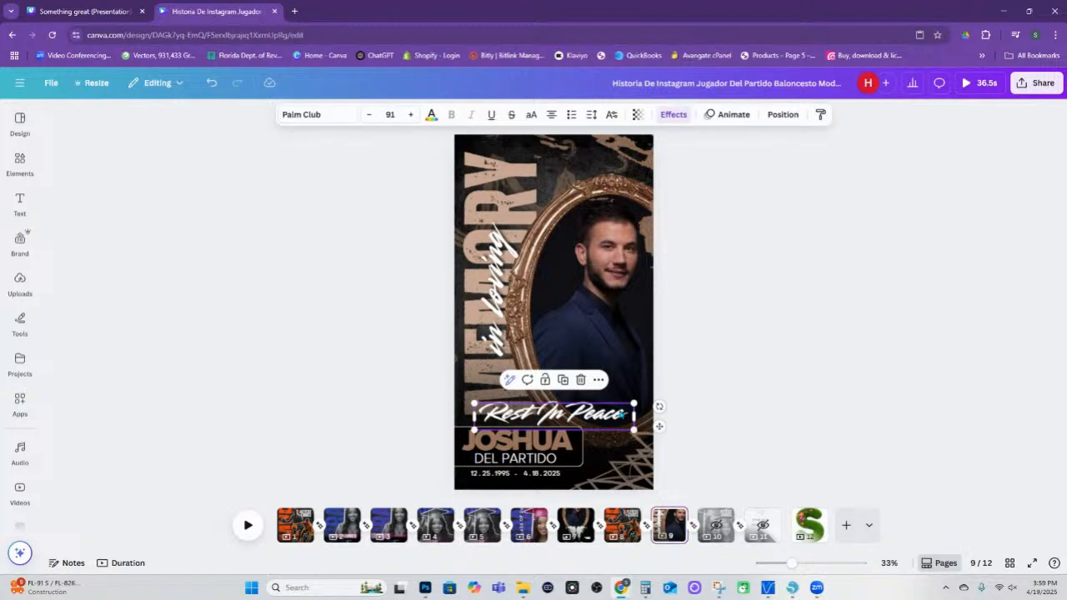
key("Delete")
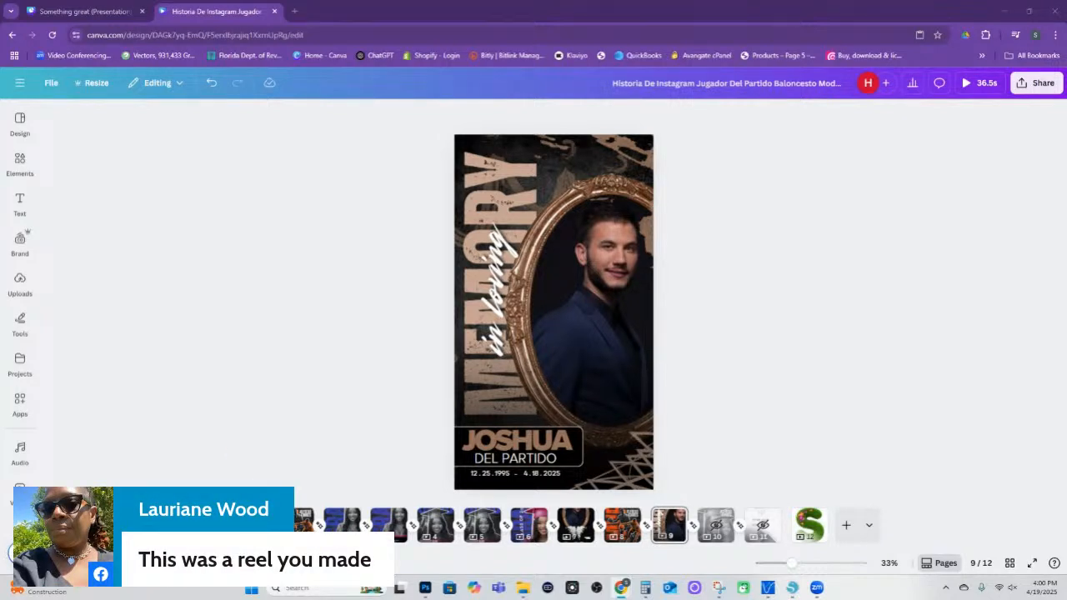
left_click(972, 85)
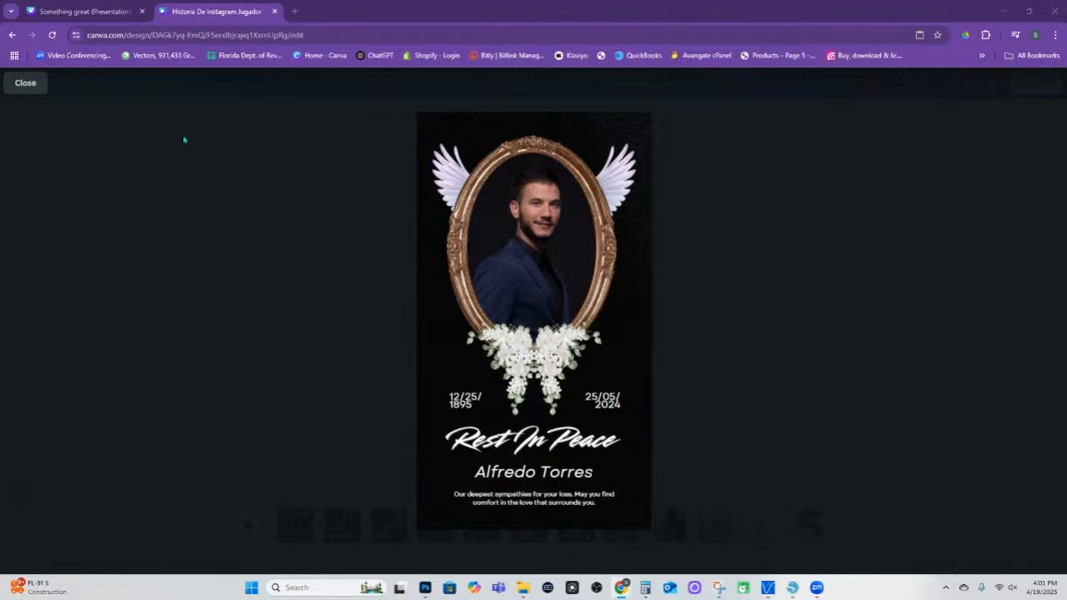
left_click(25, 83)
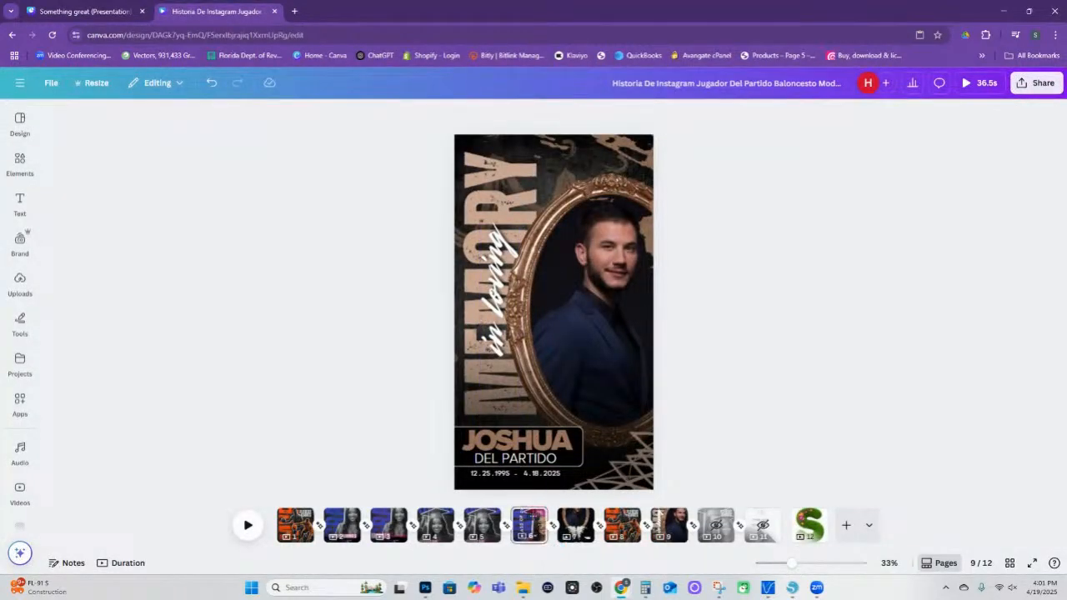
Apply the Typewriter animation to the "CLASS OF 2025" text on page 6 and set its transparency to 8
left_click(530, 525)
left_click(515, 358)
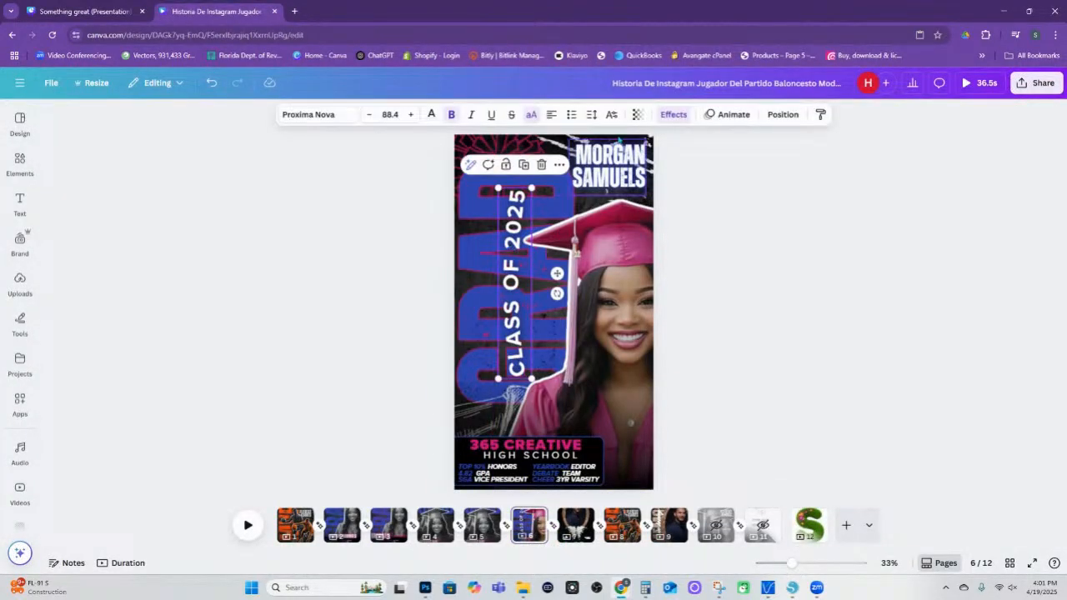
left_click(722, 115)
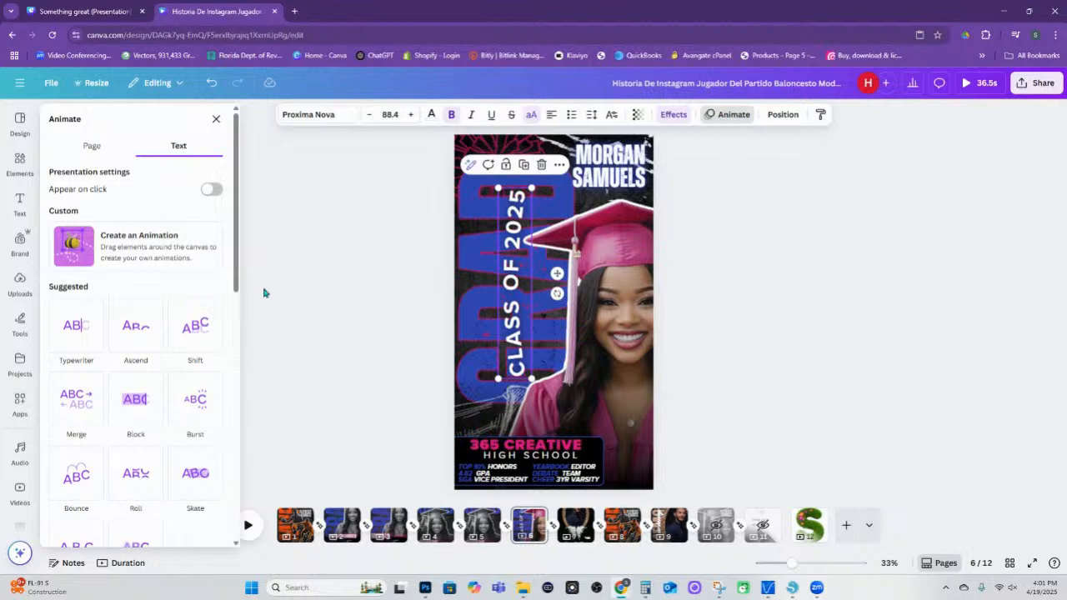
left_click(85, 340)
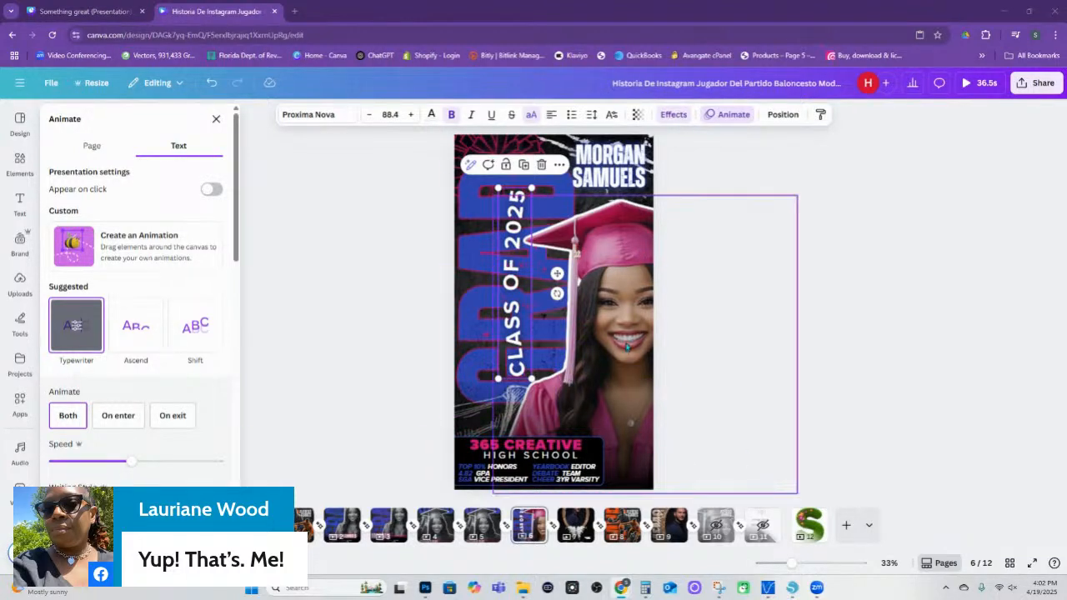
left_click(637, 116)
left_click_drag(660, 161, 588, 171)
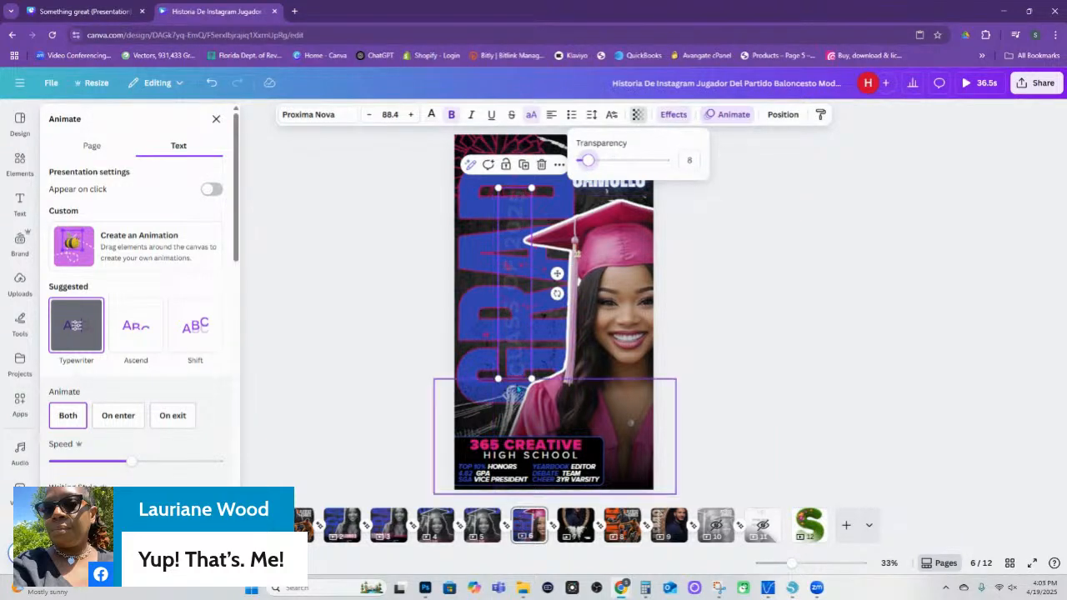